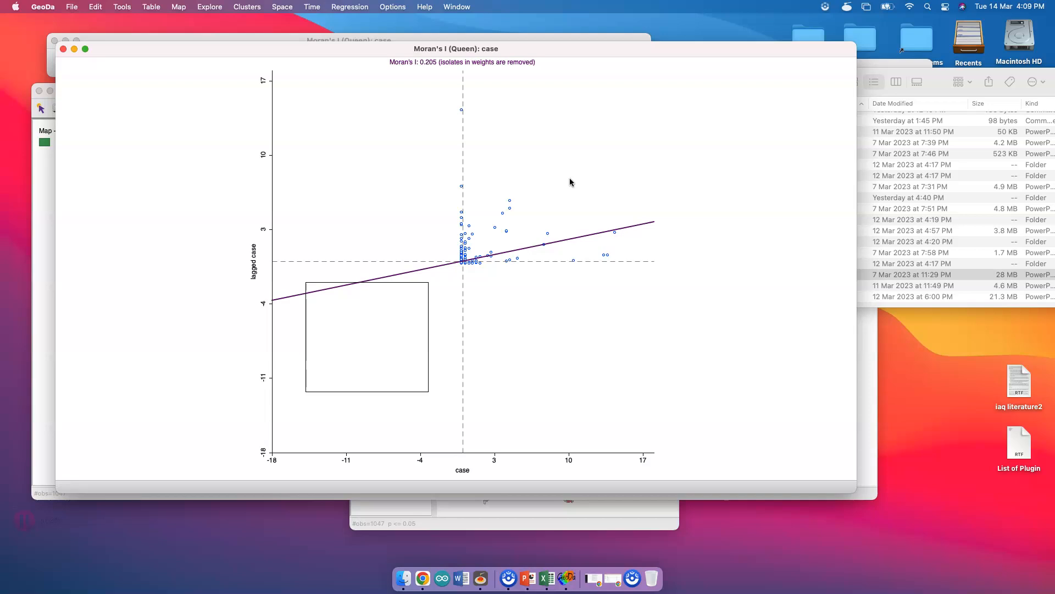
# - Clear the selection rectangle from the Moran's I scatter plot
pyautogui.click(438, 293)
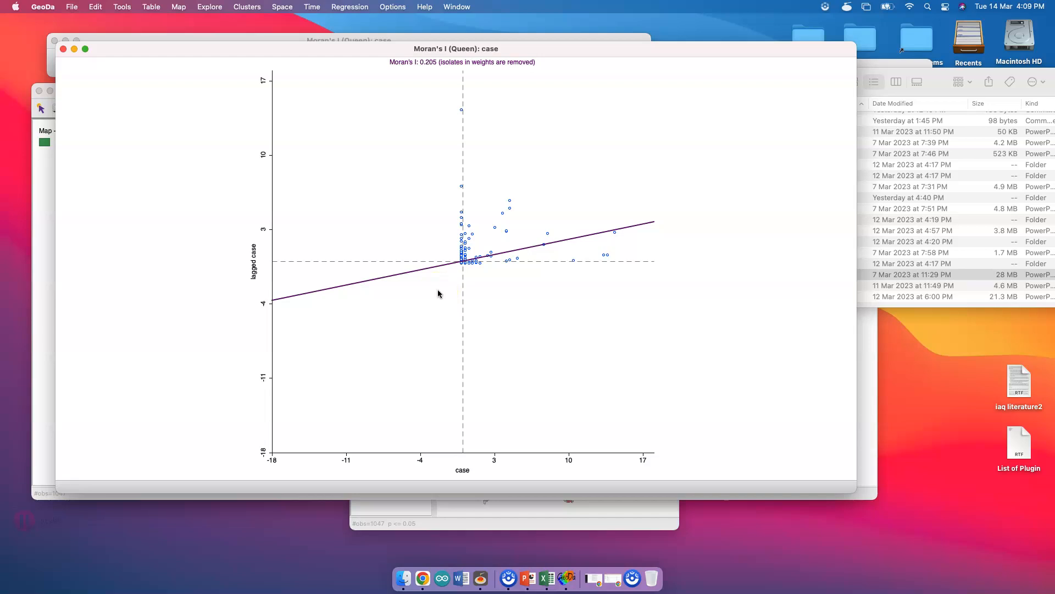
pyautogui.click(403, 300)
pyautogui.click(412, 319)
pyautogui.click(390, 160)
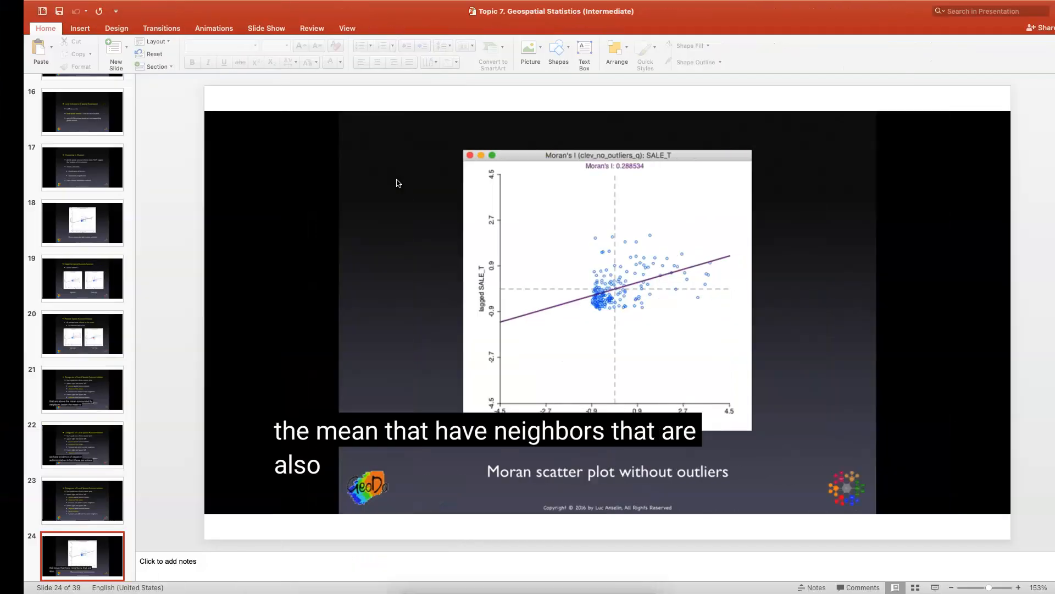
# - In the Geospatial Statistics PowerPoint presentation, review slides 24 to 39 on spatial autocorrelation and the sign of Moran's I
pyautogui.click(50, 537)
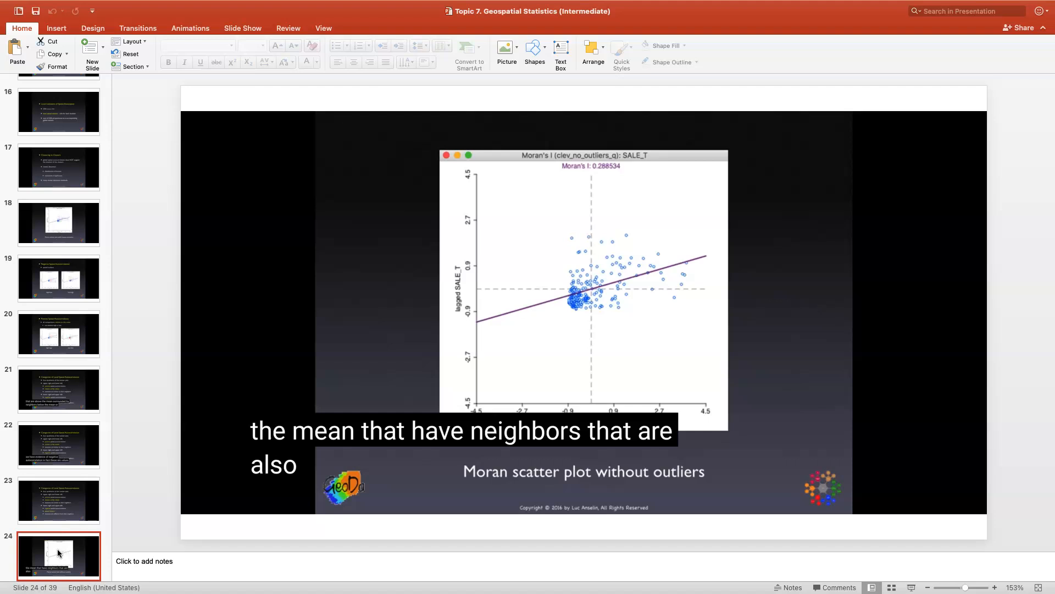
pyautogui.press('Down')
pyautogui.press('Down')
pyautogui.press('Down')
pyautogui.press('Down')
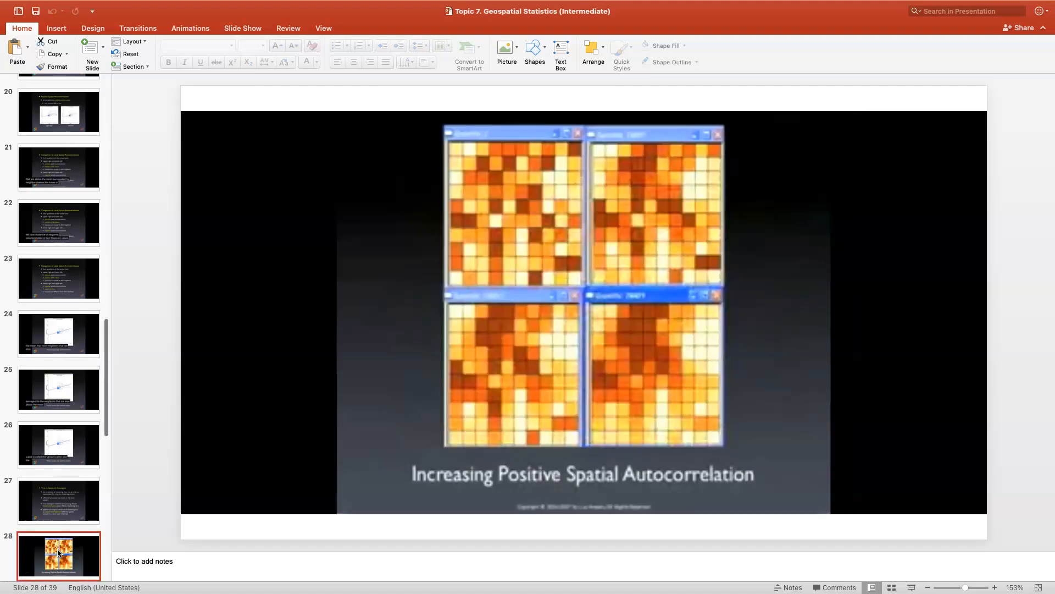
pyautogui.press('Down')
pyautogui.press('Down')
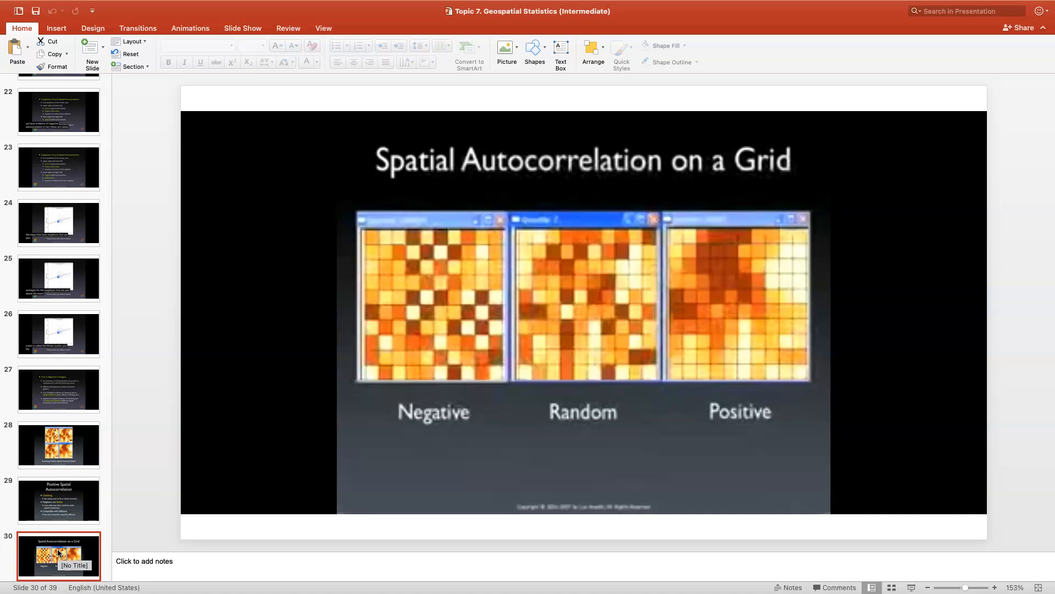
pyautogui.press('Down')
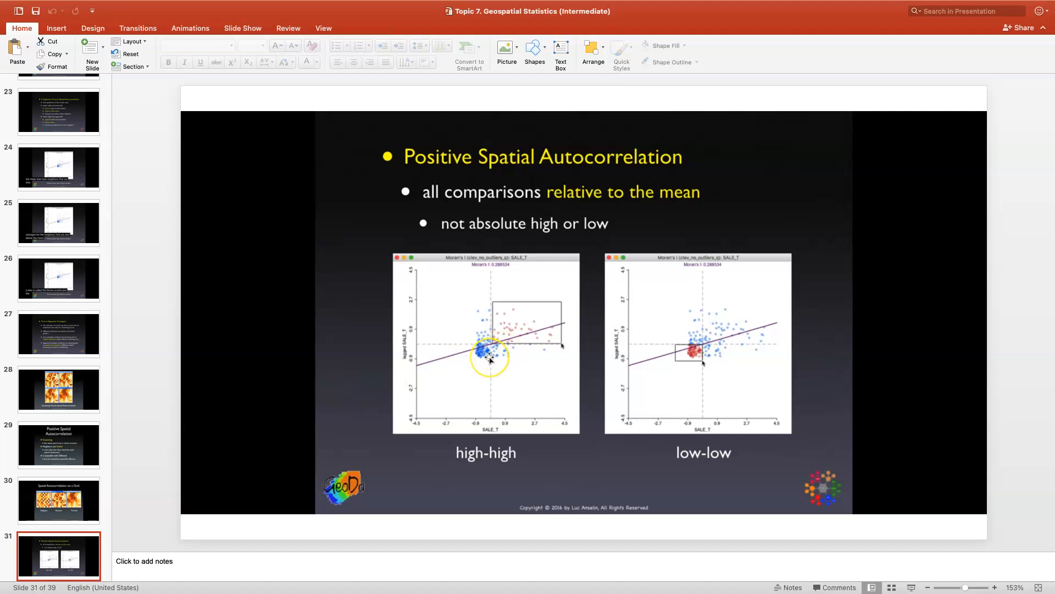
pyautogui.press('Down')
pyautogui.press('Down')
pyautogui.press('Down')
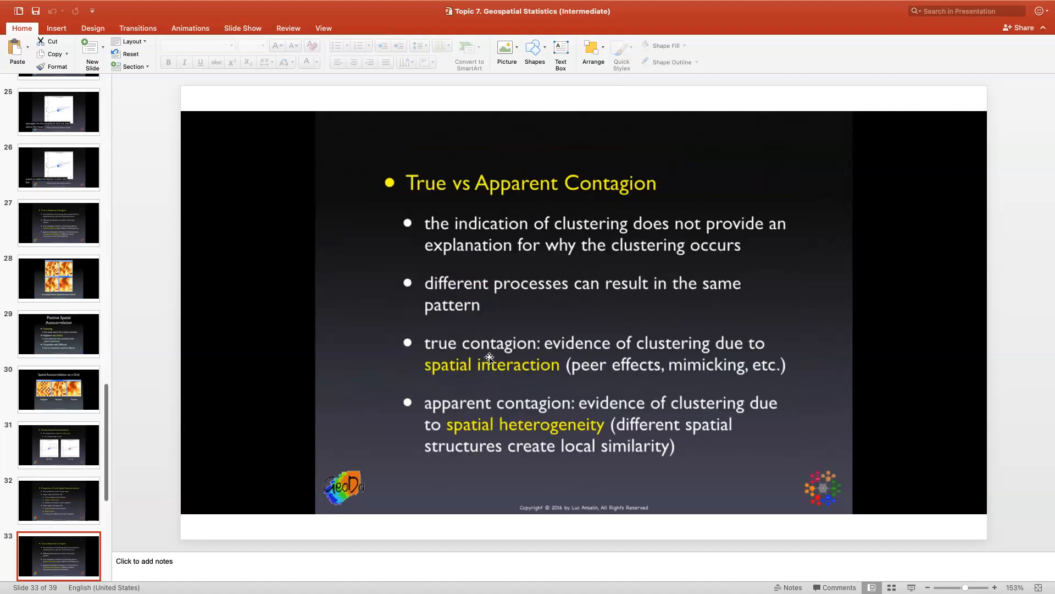
pyautogui.press('Down')
pyautogui.press('Down')
pyautogui.press('Down')
pyautogui.press('Down')
pyautogui.press('Down')
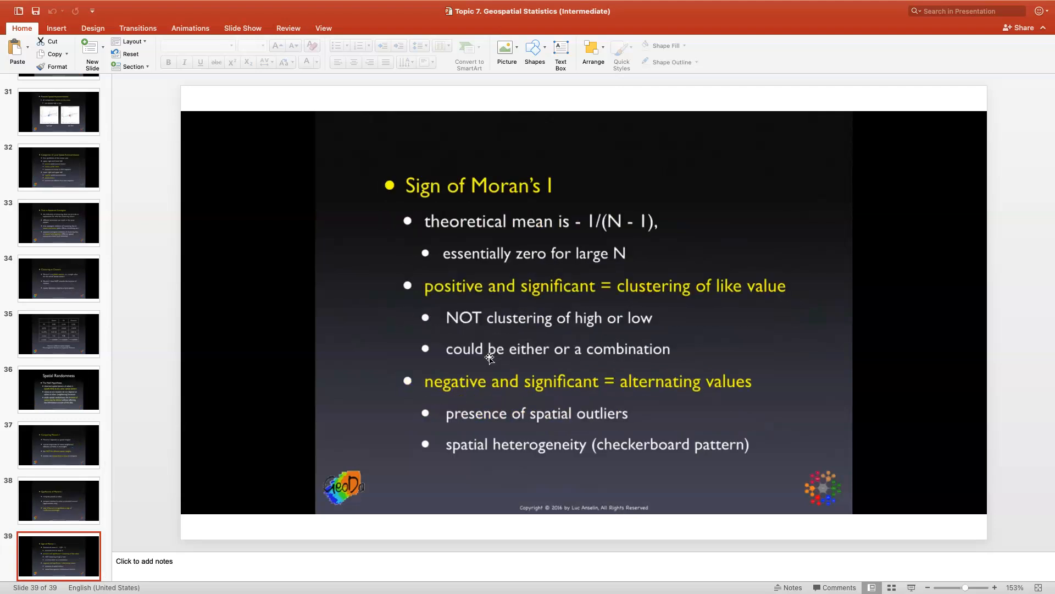
# - Go back eight slides from the Sign of Moran's I slide to revisit the earlier spatial autocorrelation material
pyautogui.press('Up')
pyautogui.press('Up')
pyautogui.press('Up')
pyautogui.press('Up')
pyautogui.press('Up')
pyautogui.press('Up')
pyautogui.press('Up')
pyautogui.press('Up')
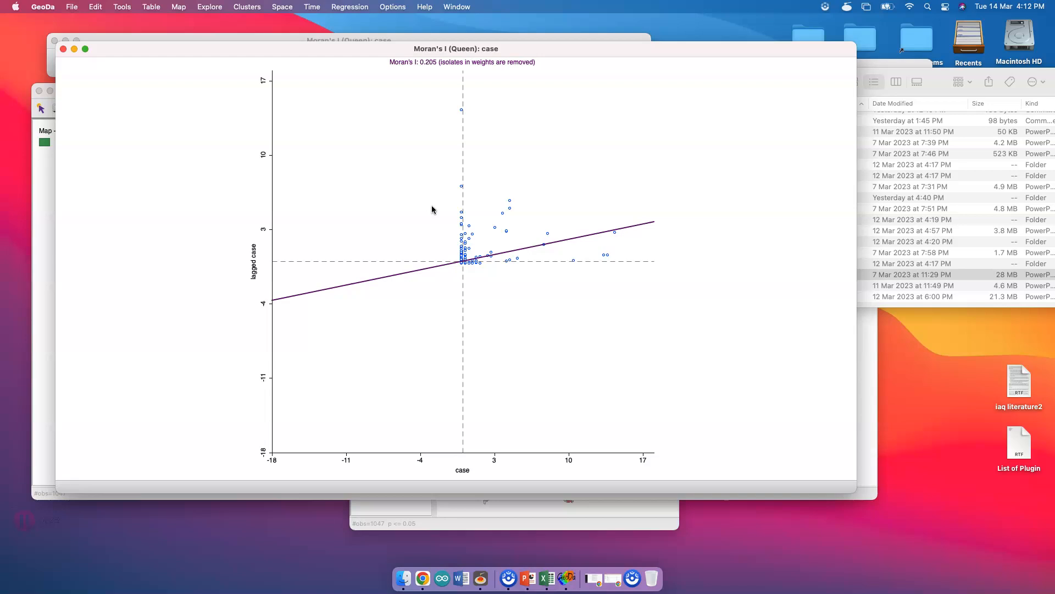
# - Return to GeoDa and box-select quadrants of the Moran's I scatter plot in turn, including high-high, low-low and high-low
pyautogui.click(466, 242)
pyautogui.click(515, 316)
pyautogui.hotkey('ctrl', 'Up')
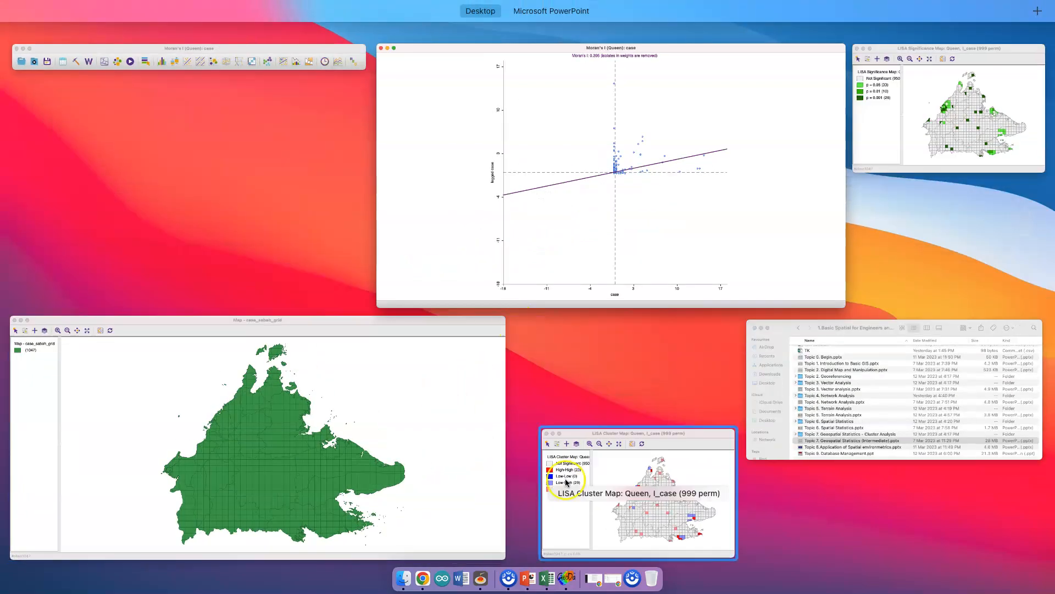
pyautogui.click(650, 238)
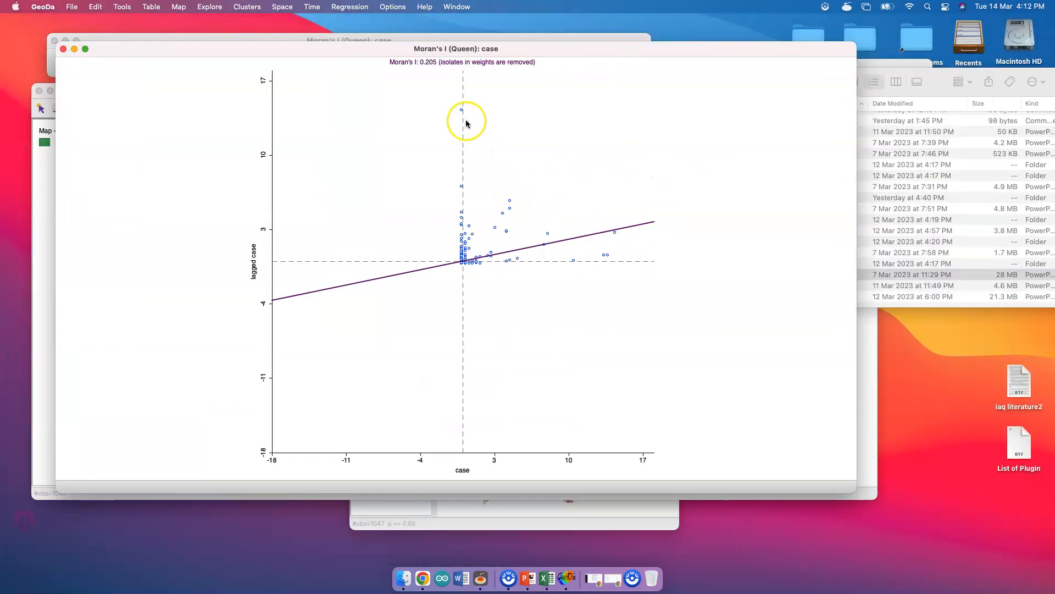
pyautogui.moveTo(462, 108); pyautogui.dragTo(645, 261)
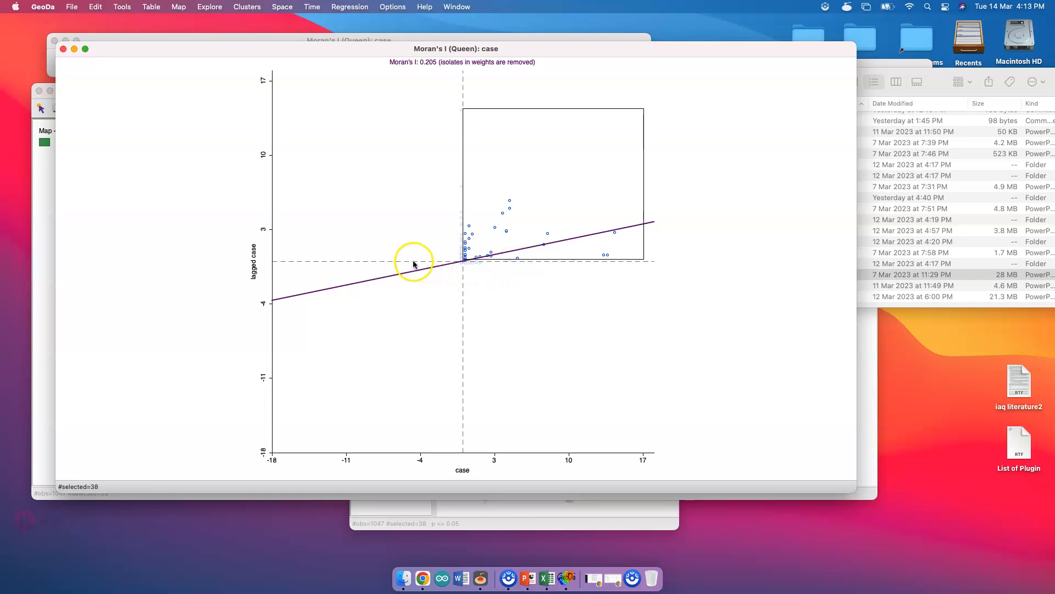
pyautogui.moveTo(439, 267); pyautogui.dragTo(461, 291)
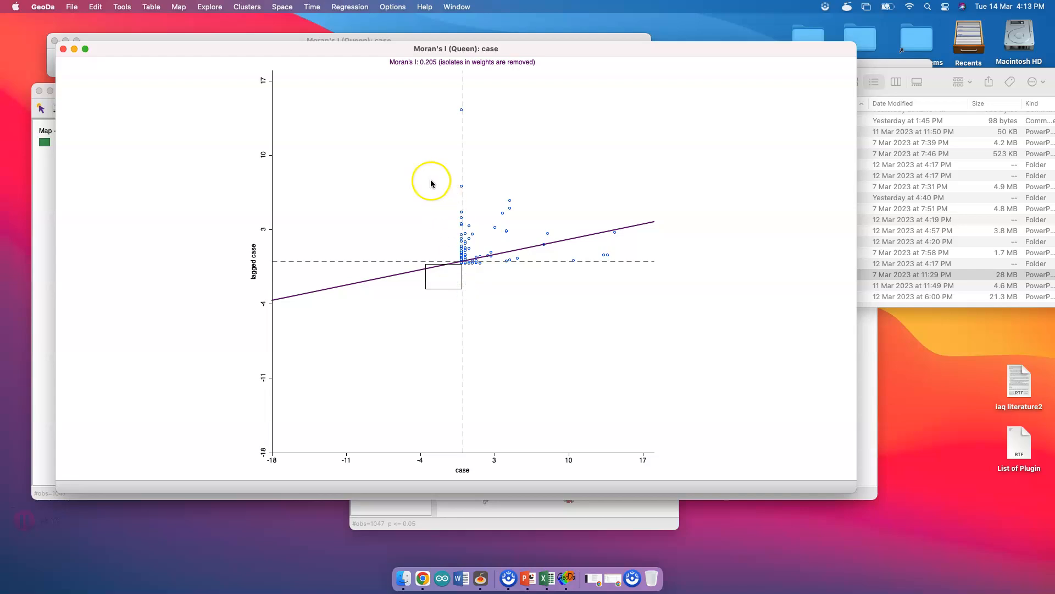
pyautogui.moveTo(365, 148); pyautogui.dragTo(560, 389)
# - Bring the LISA Cluster Map window to the front, place it beside the scatter plot's points and enlarge it
pyautogui.hotkey('ctrl', 'Up')
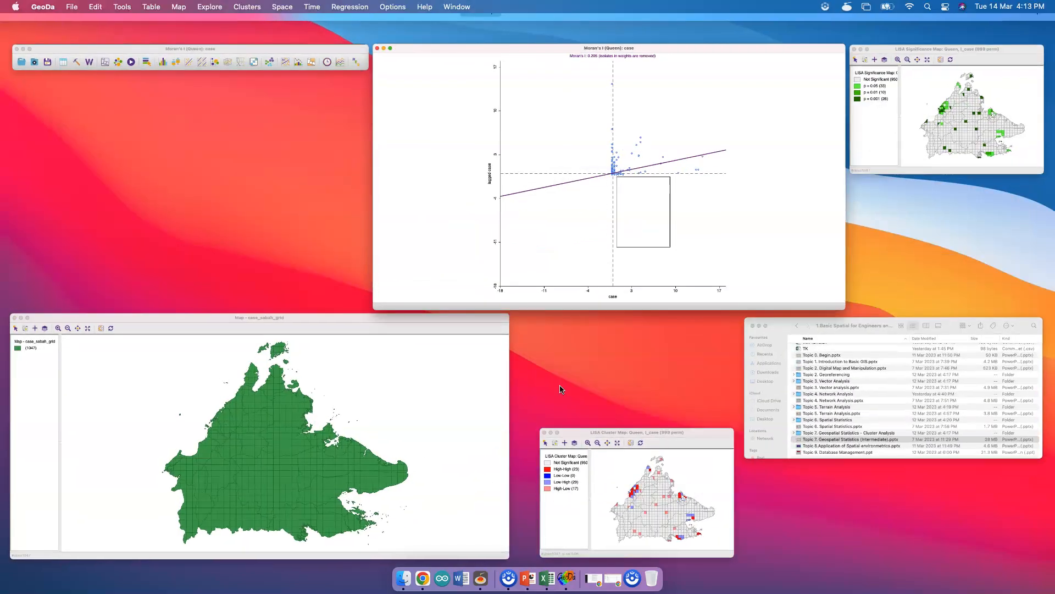
pyautogui.click(569, 437)
pyautogui.moveTo(580, 319); pyautogui.dragTo(328, 130)
pyautogui.moveTo(499, 405); pyautogui.dragTo(501, 412)
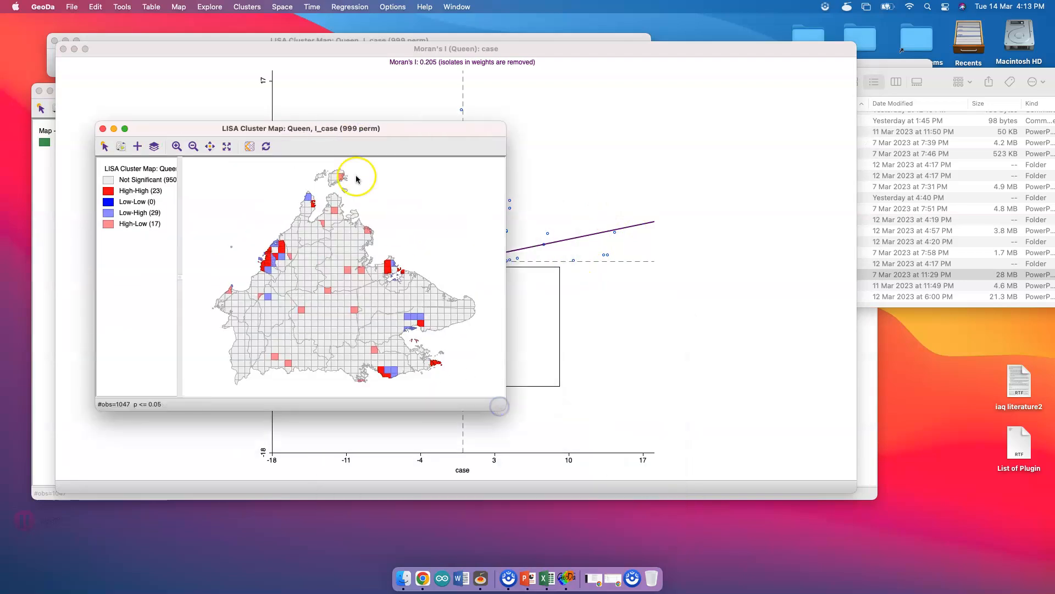
pyautogui.moveTo(319, 134); pyautogui.dragTo(242, 35)
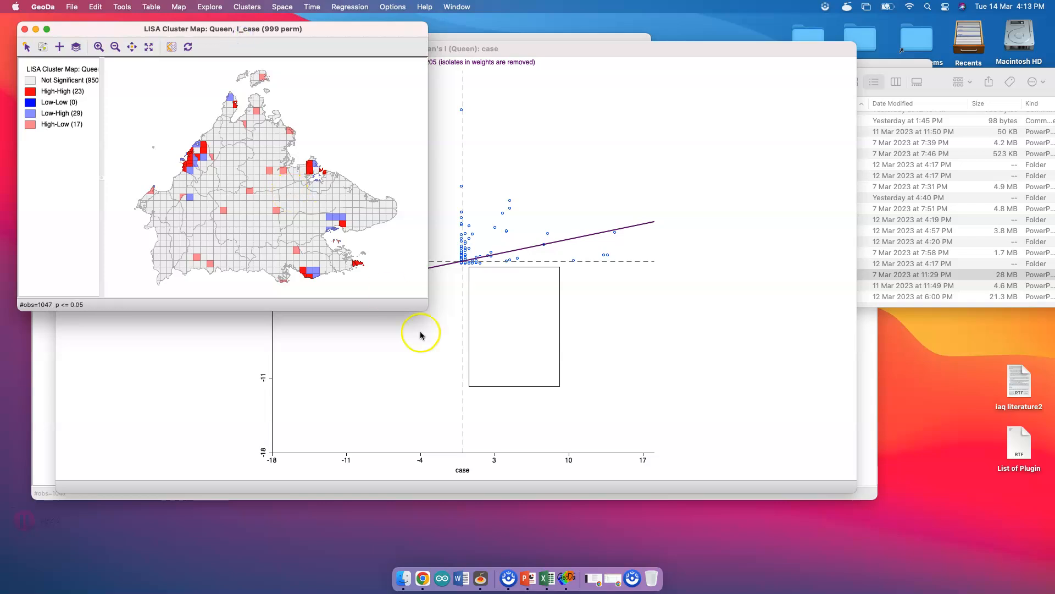
pyautogui.moveTo(427, 310); pyautogui.dragTo(444, 372)
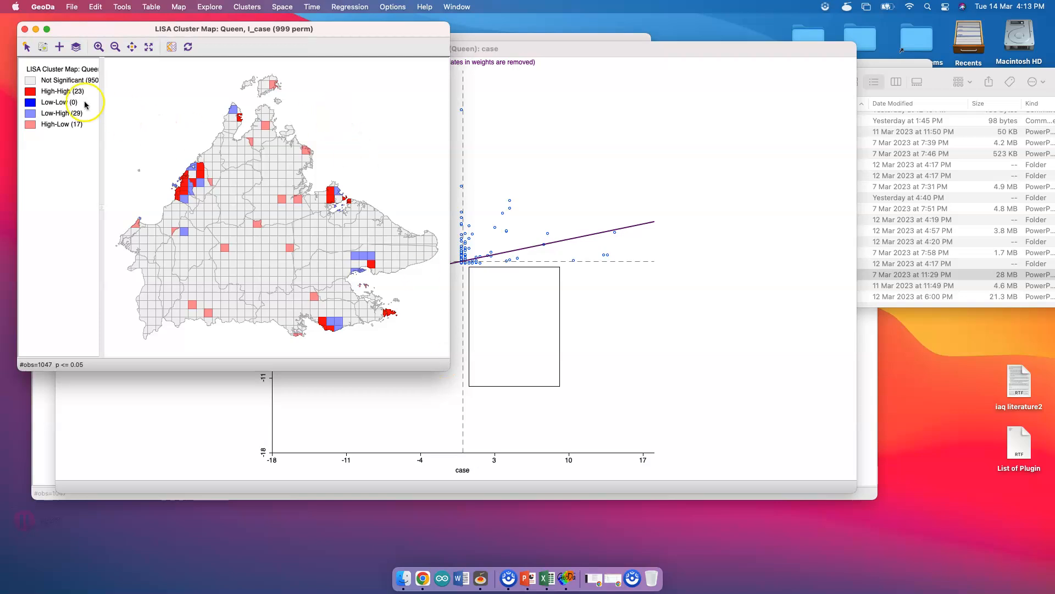
# - Select the Not Significant cells in the LISA cluster map, then select the High-High cells instead
pyautogui.click(33, 84)
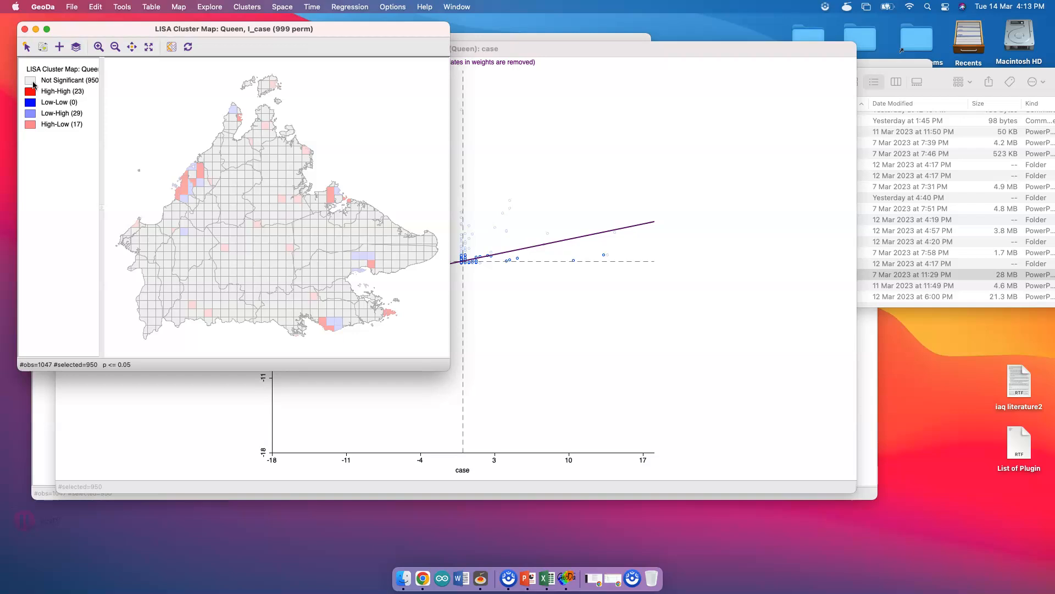
pyautogui.click(31, 92)
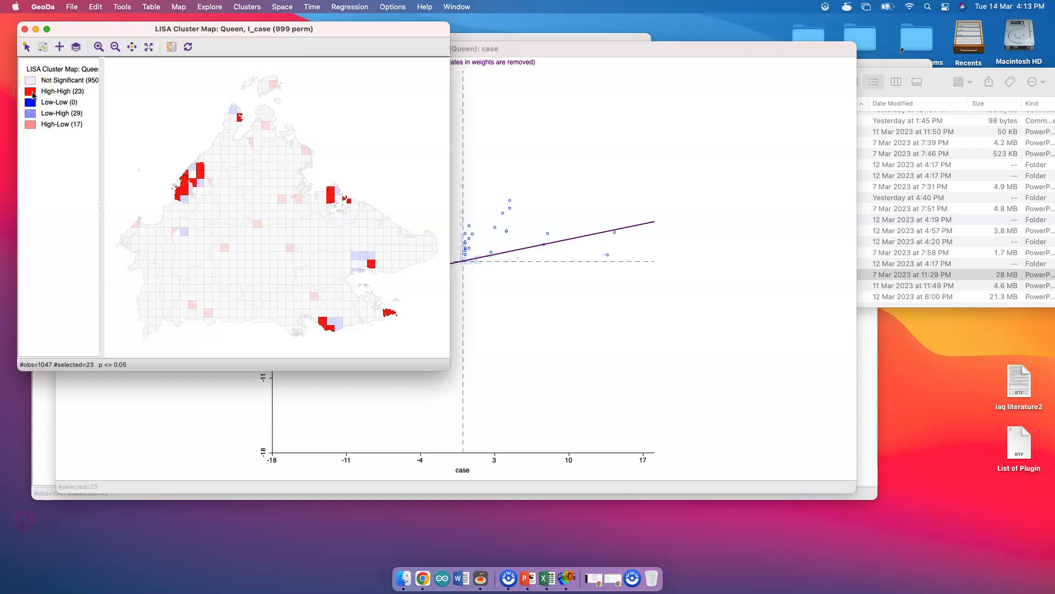
pyautogui.click(31, 92)
# - Open the case_sabah_grid attribute table and move the selected High-High rows to its top
pyautogui.hotkey('ctrl', 'Up')
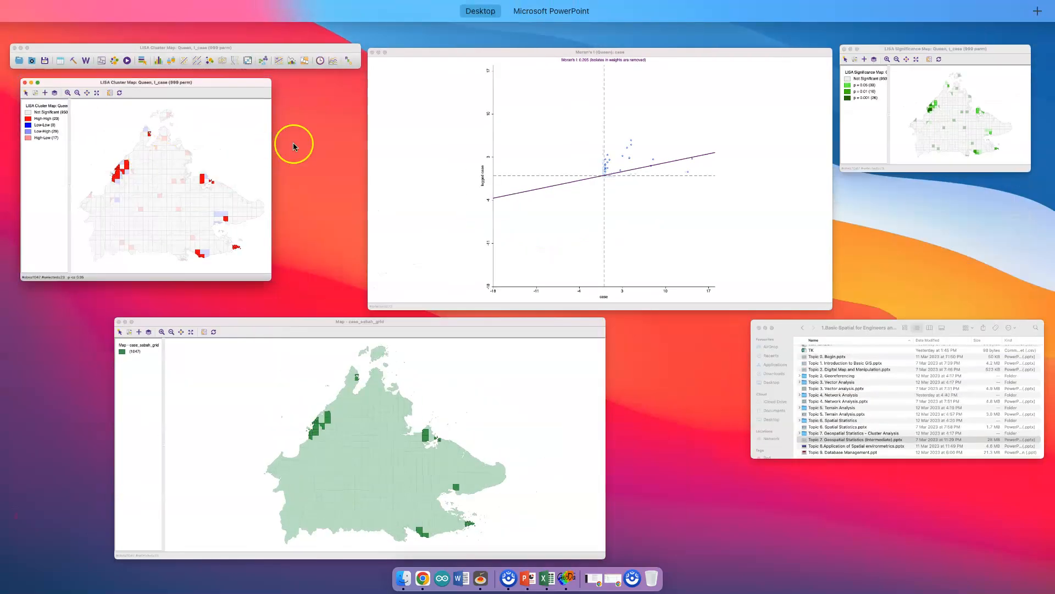
pyautogui.click(242, 55)
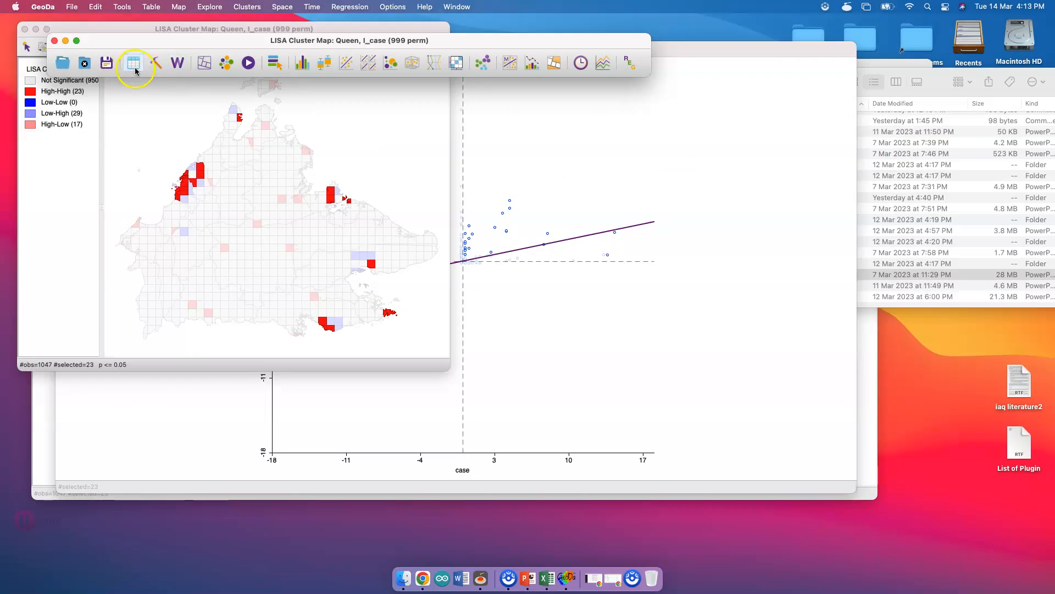
pyautogui.click(133, 63)
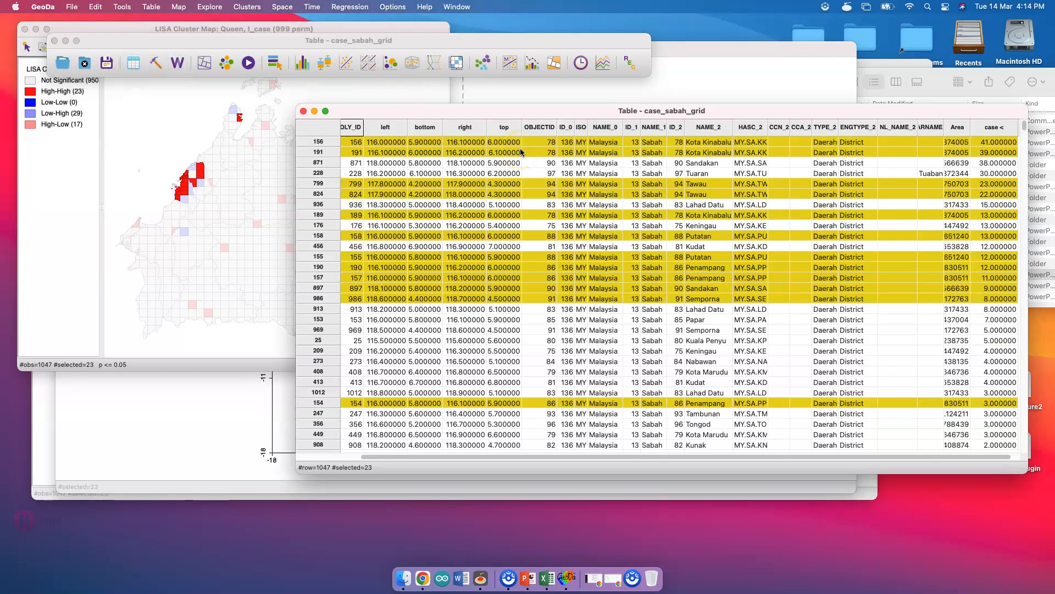
pyautogui.click(329, 133)
pyautogui.rightClick(330, 133)
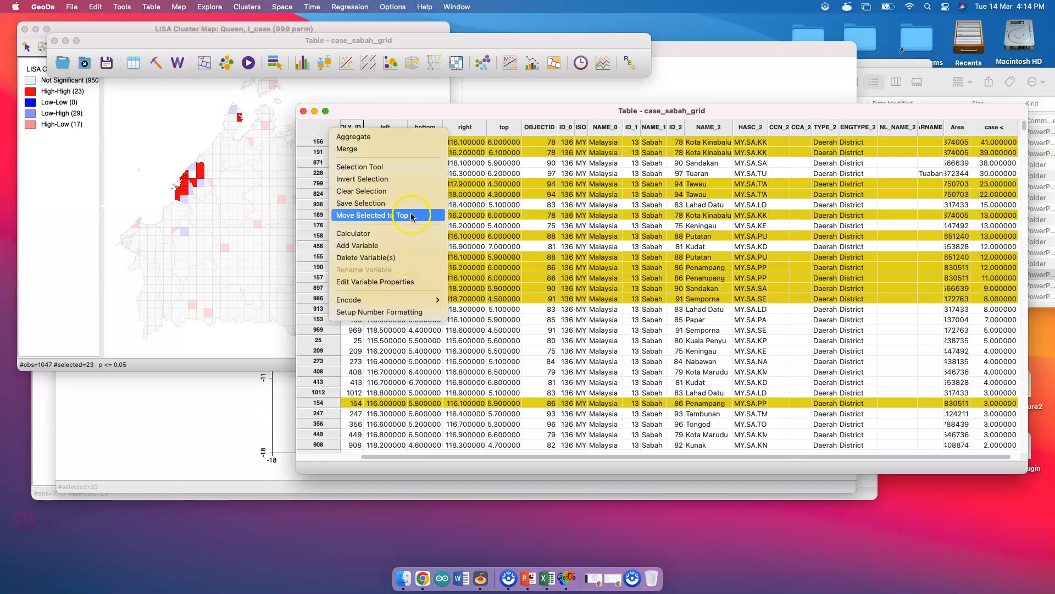
pyautogui.click(368, 215)
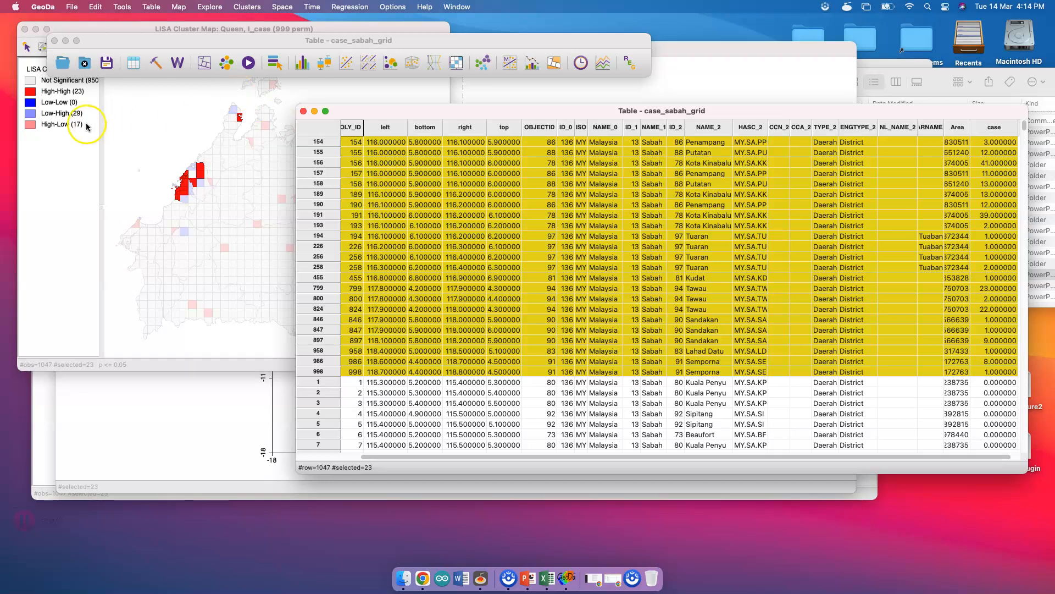
# - Move the Moran's I scatter plot beside the cluster map and highlight the Low-Low, Low-High and High-Low categories in turn
pyautogui.click(30, 103)
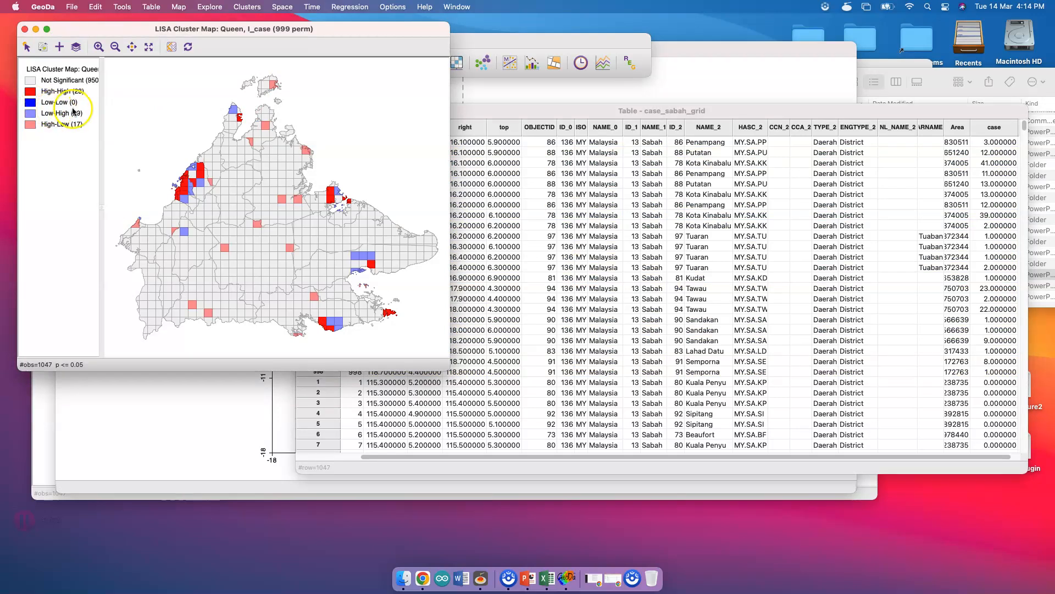
pyautogui.click(30, 115)
pyautogui.click(665, 71)
pyautogui.moveTo(428, 49); pyautogui.dragTo(576, 74)
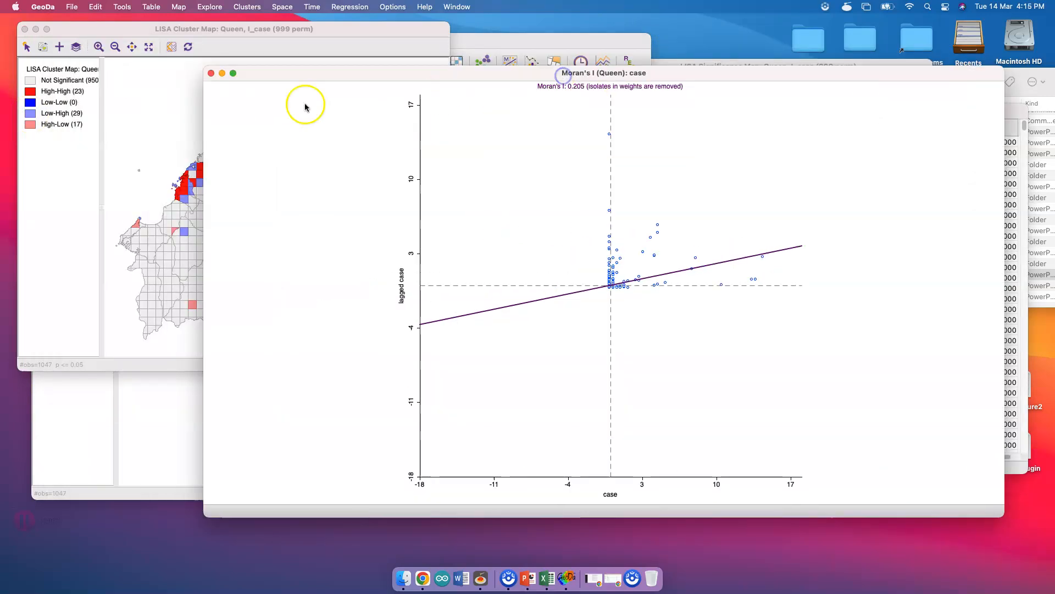
pyautogui.click(30, 116)
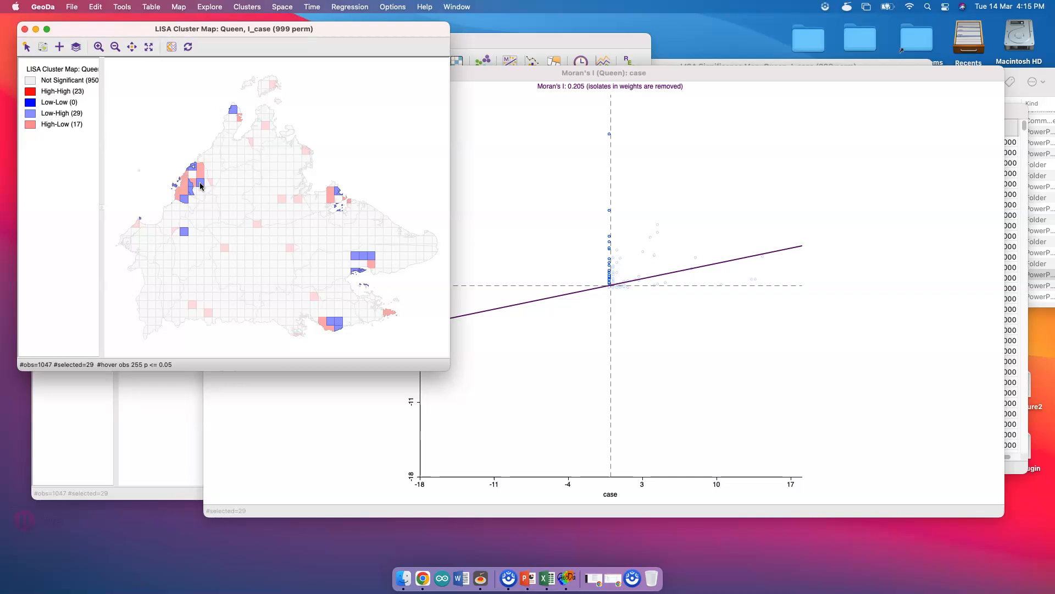
pyautogui.click(32, 125)
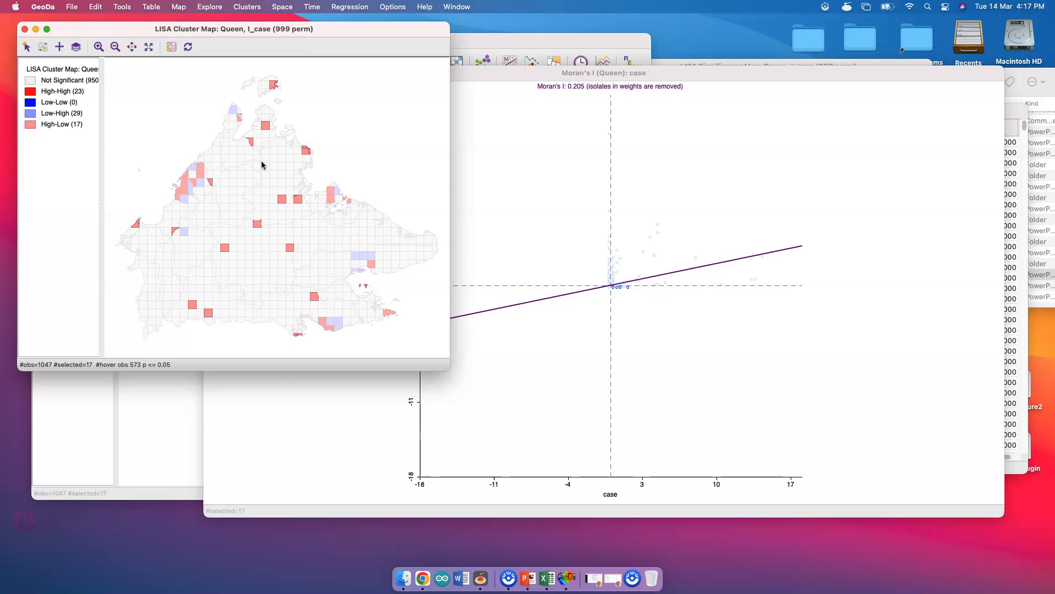
# - Highlight each cluster category of the LISA map in turn: High-High, Low-Low, Low-High and High-Low
pyautogui.click(30, 92)
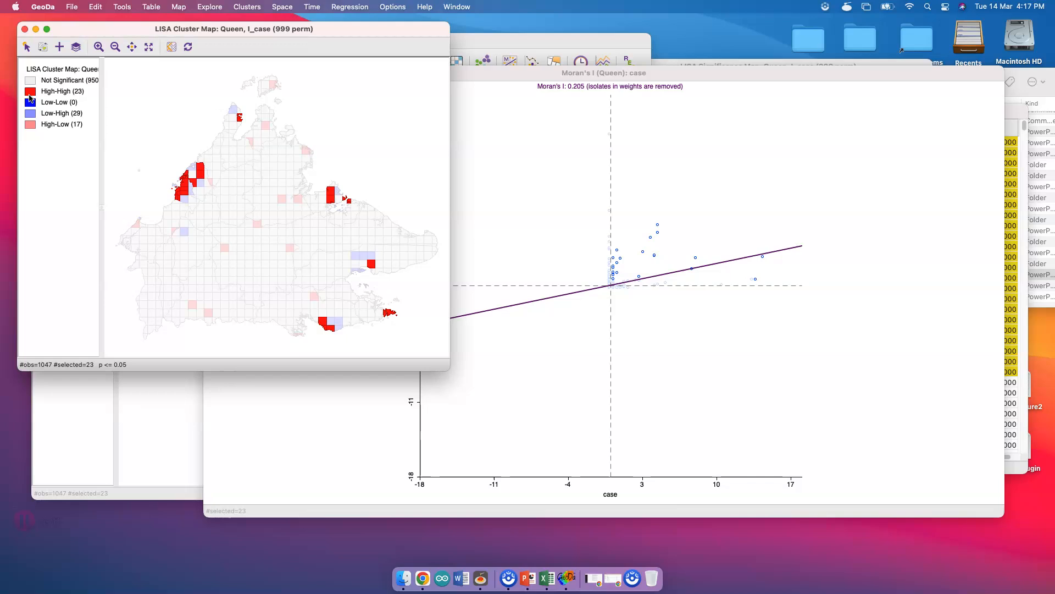
pyautogui.click(31, 103)
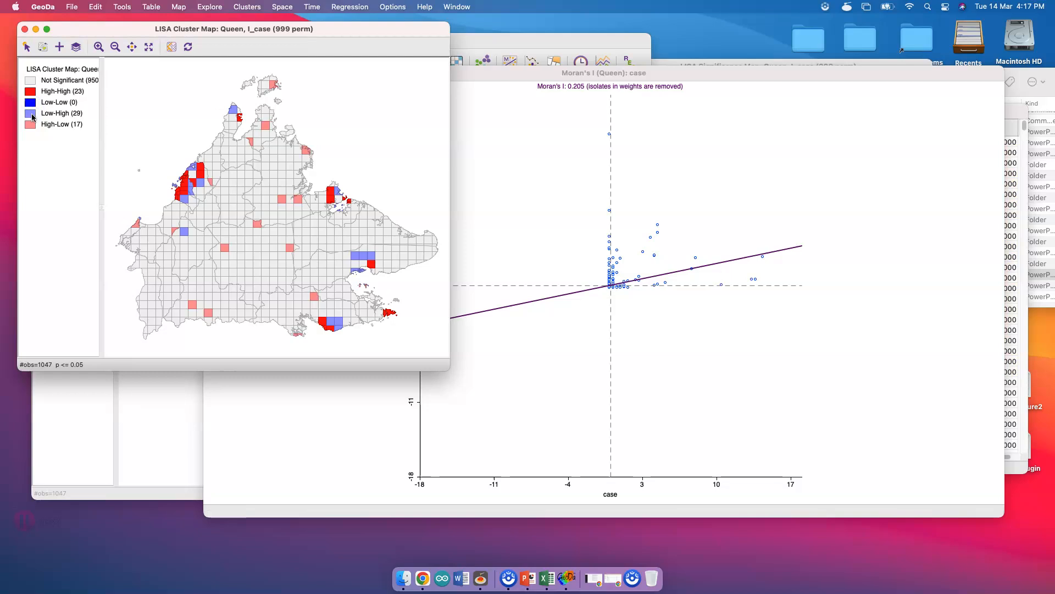
pyautogui.click(31, 114)
pyautogui.click(32, 123)
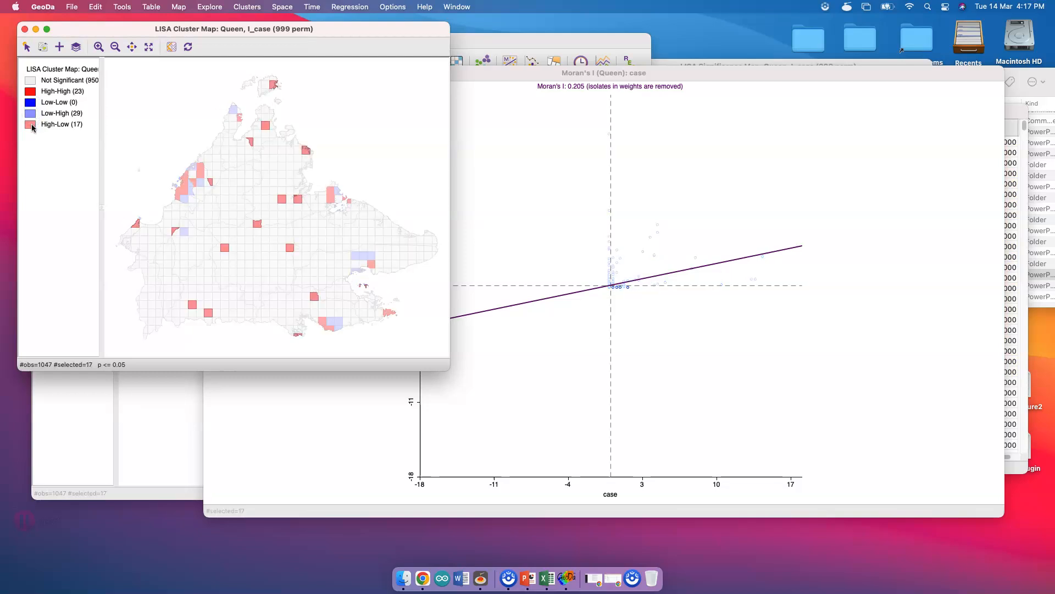
# - Highlight the Low-High cells again in the cluster map, then clear the selection
pyautogui.click(34, 121)
pyautogui.click(32, 115)
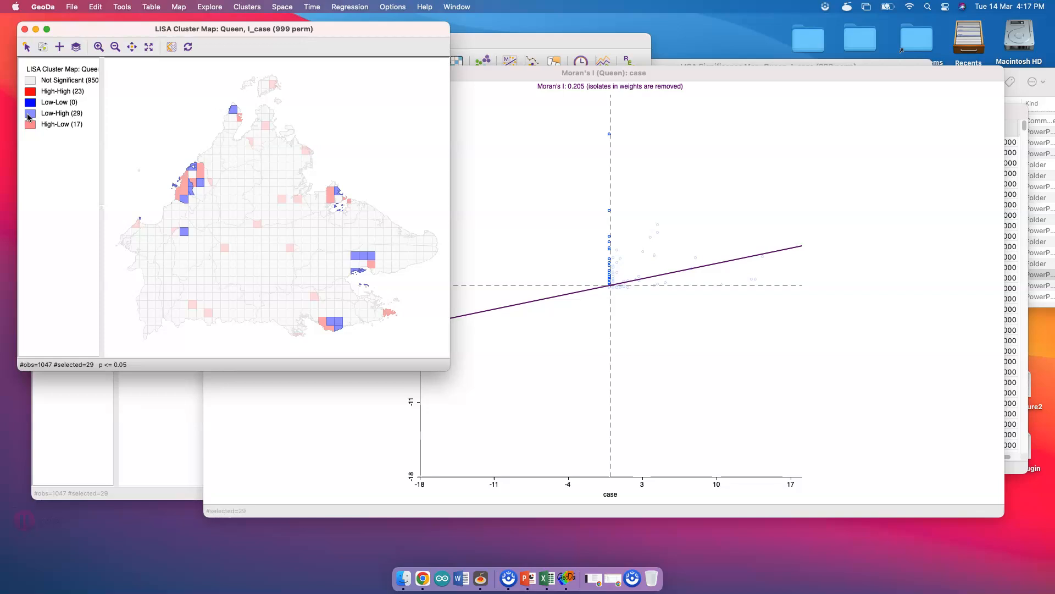
pyautogui.click(155, 100)
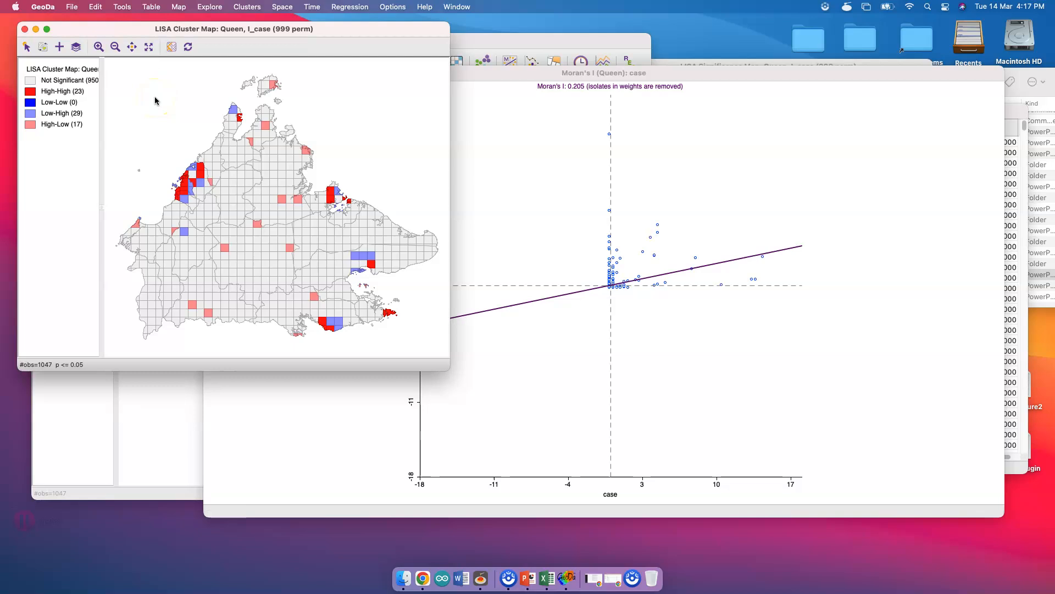
# - Compare the cluster categories with the Moran's I scatter plot once more, selecting High-High, Low-Low, Low-High and finally High-Low
pyautogui.click(30, 94)
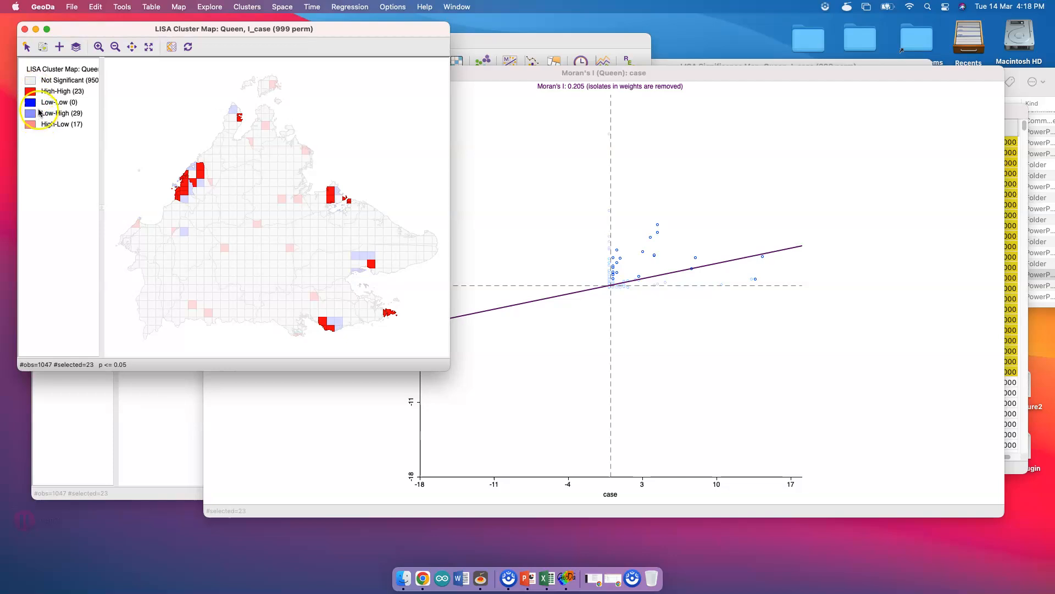
pyautogui.click(32, 105)
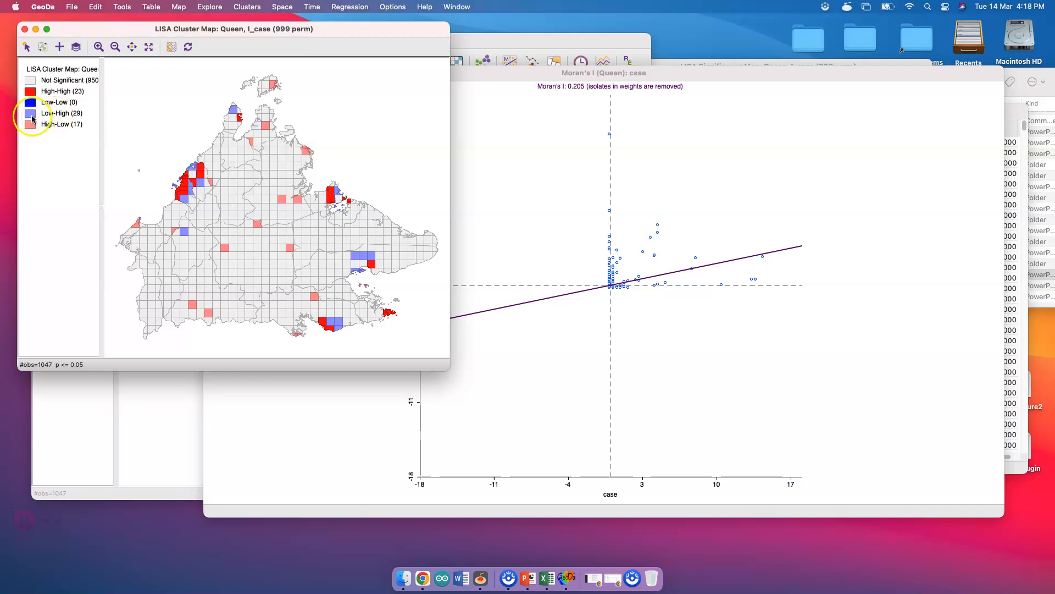
pyautogui.click(31, 115)
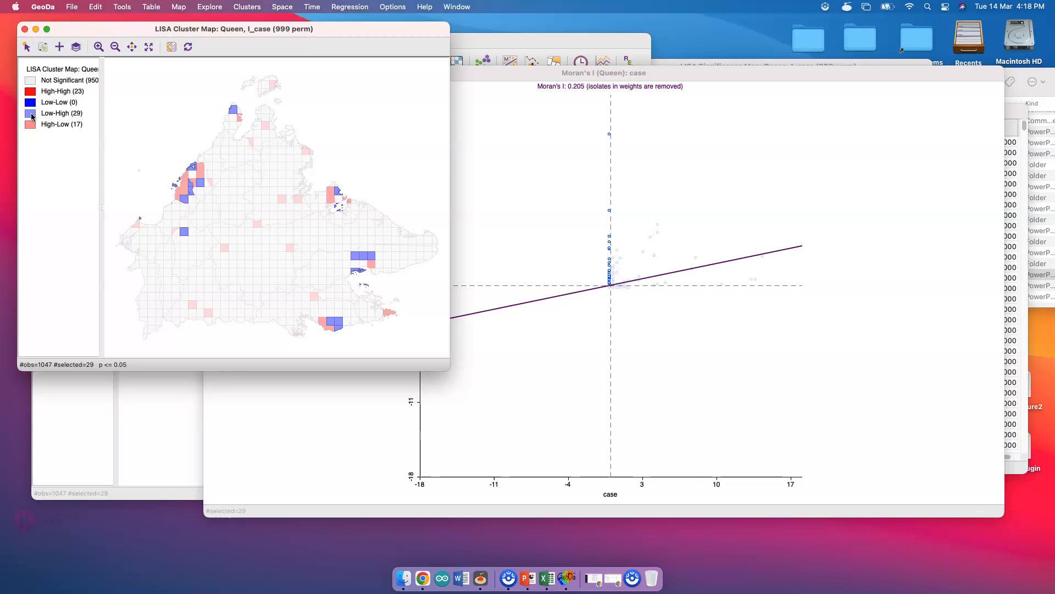
pyautogui.click(30, 126)
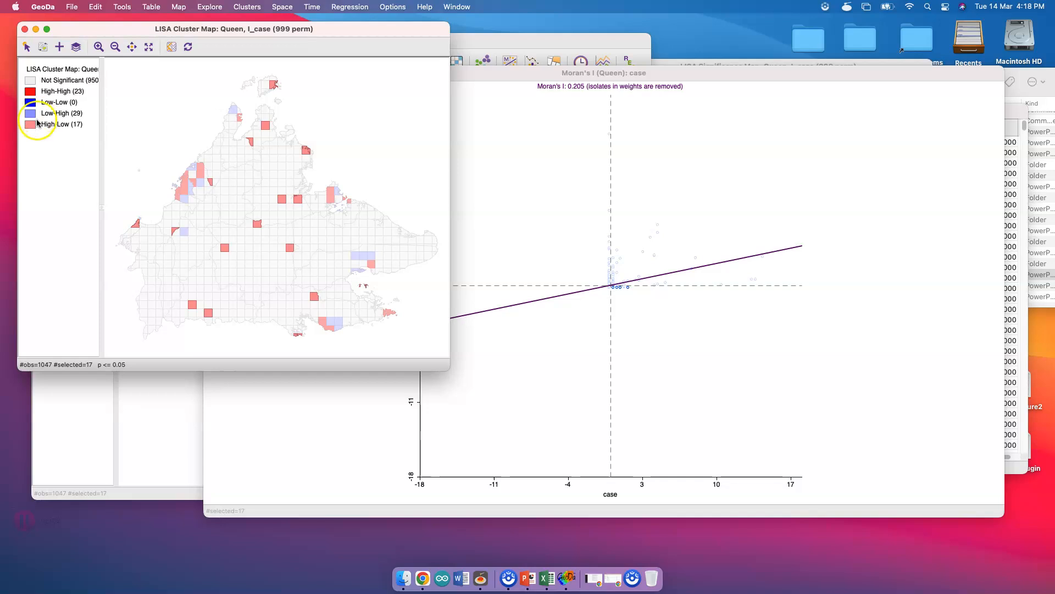
pyautogui.click(32, 127)
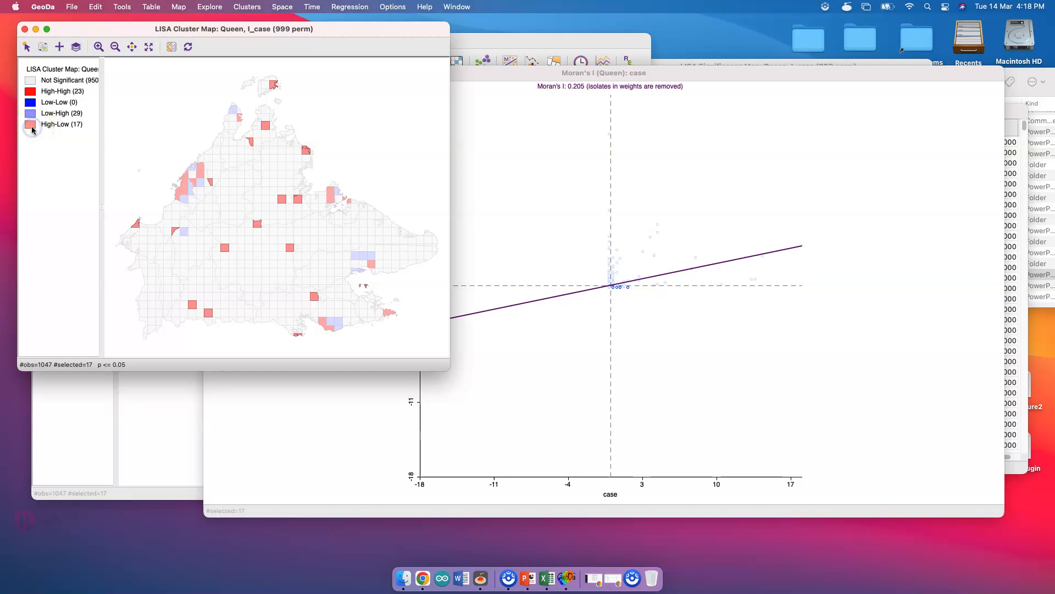